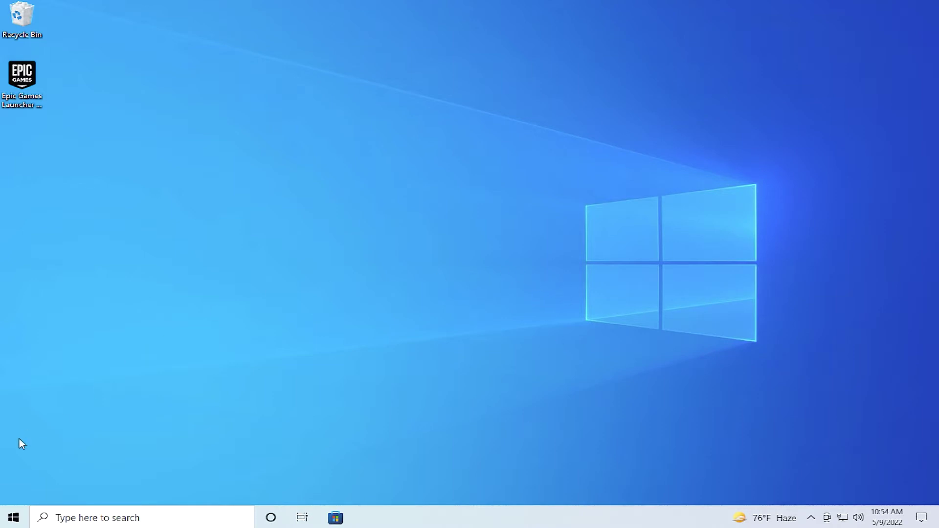
- Open the Start menu and scroll the installed apps list to find Google Chrome
click(14, 517)
scroll(76, 294, down, 10)
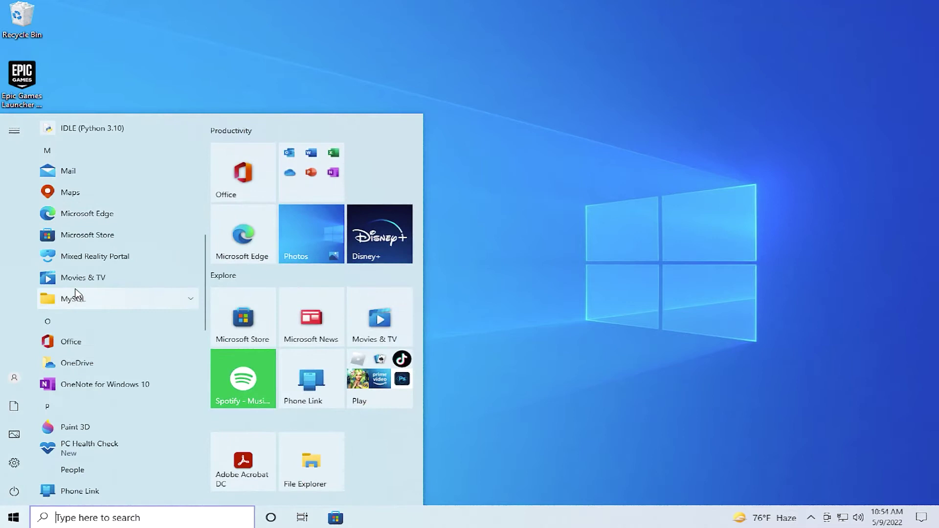
scroll(78, 286, up, 2)
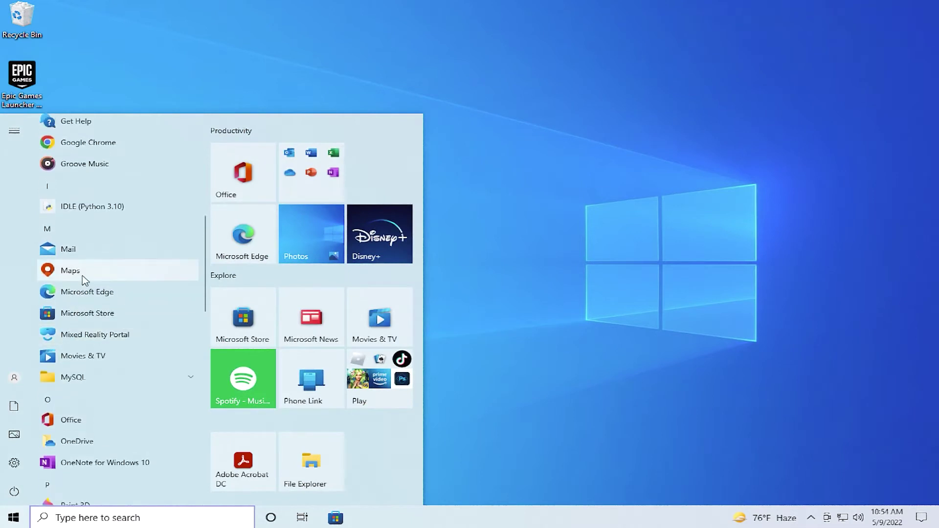
- Launch Google Chrome and load google.com
click(100, 144)
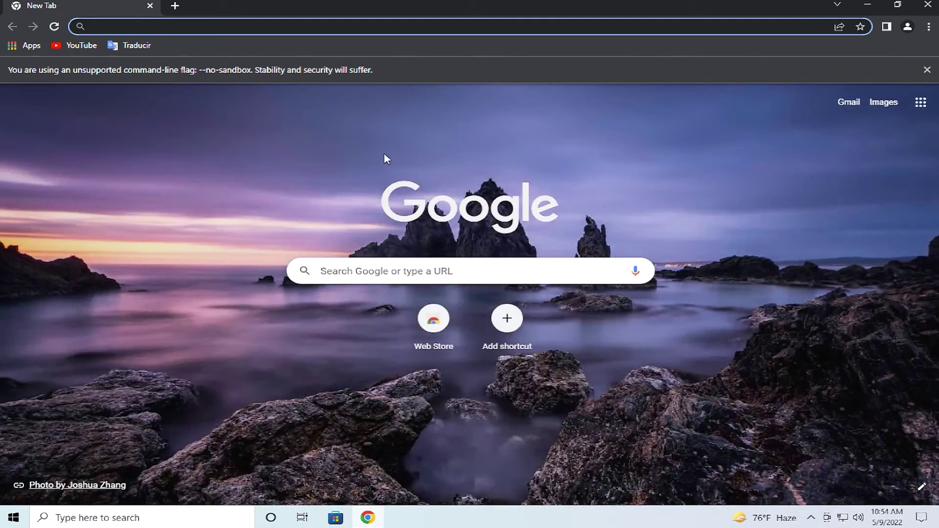
text(og)
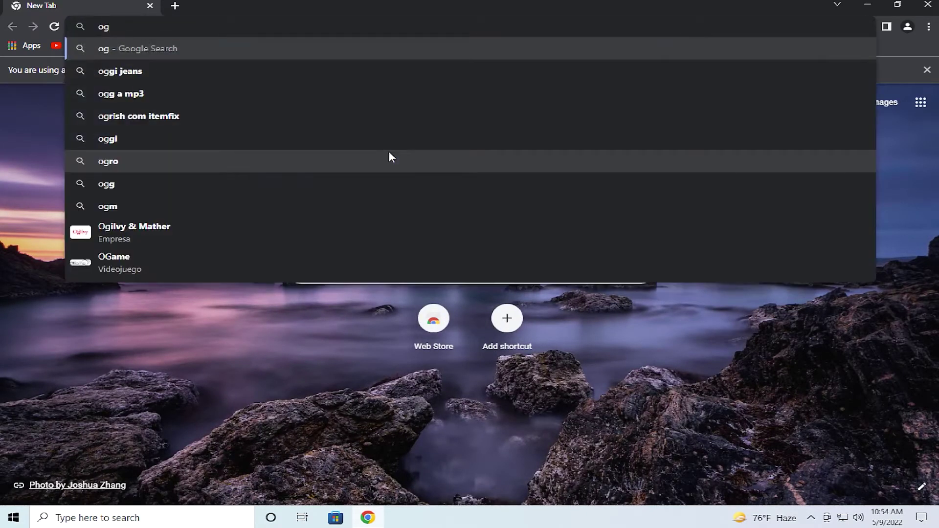
key(BackSpace)
key(BackSpace)
text(google.com)
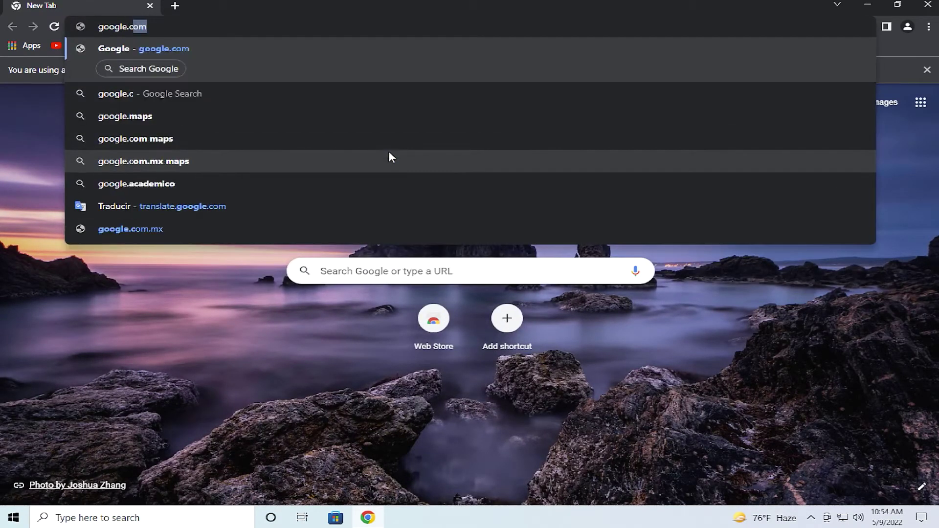
key(Return)
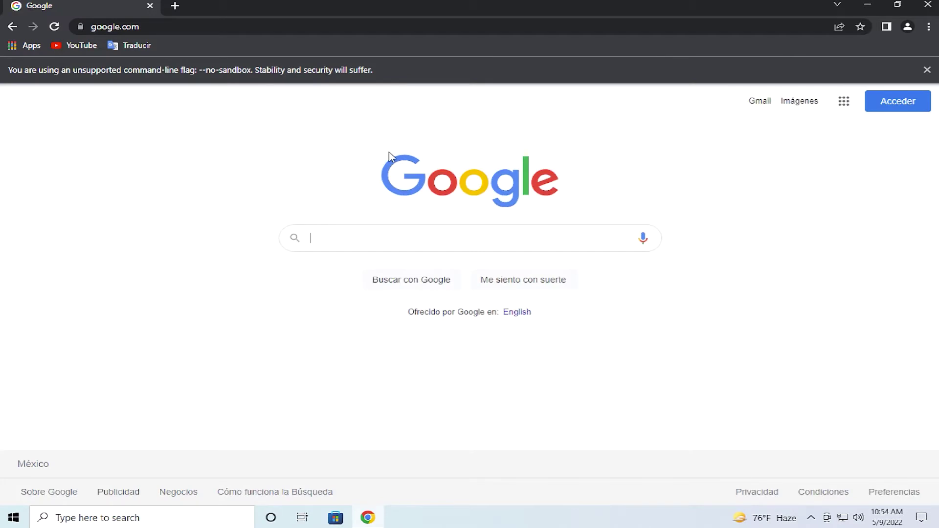
- Search Google for 'microsoft malicious software removal tool' using the suggestion
text(mi)
key(BackSpace)
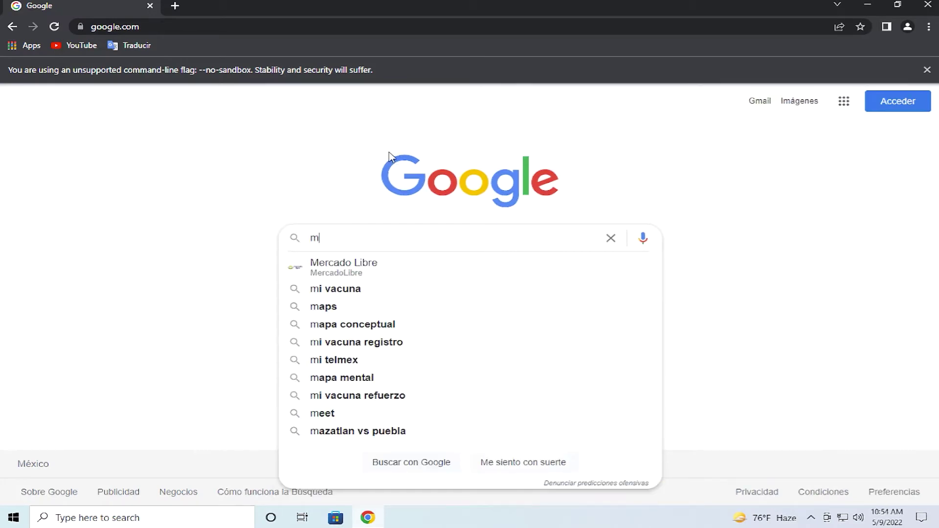
text(icrosof)
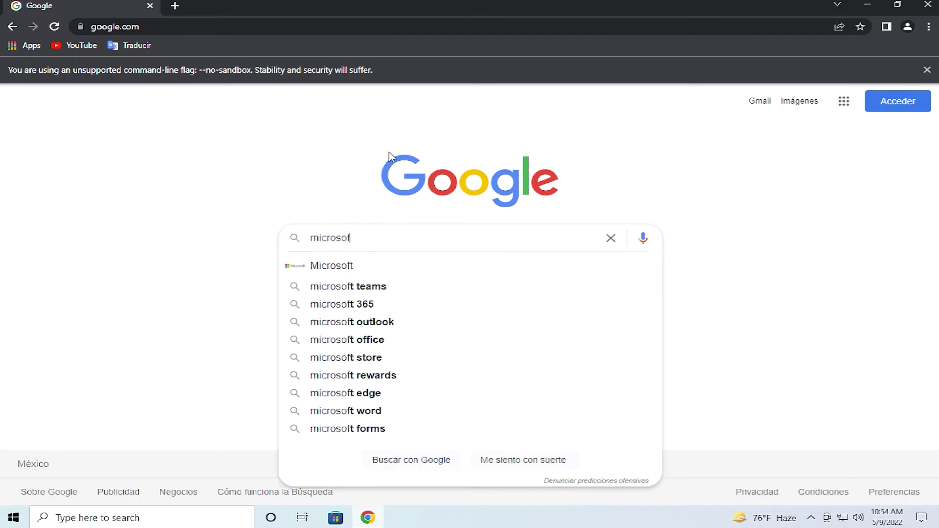
text(t mali)
key(Down)
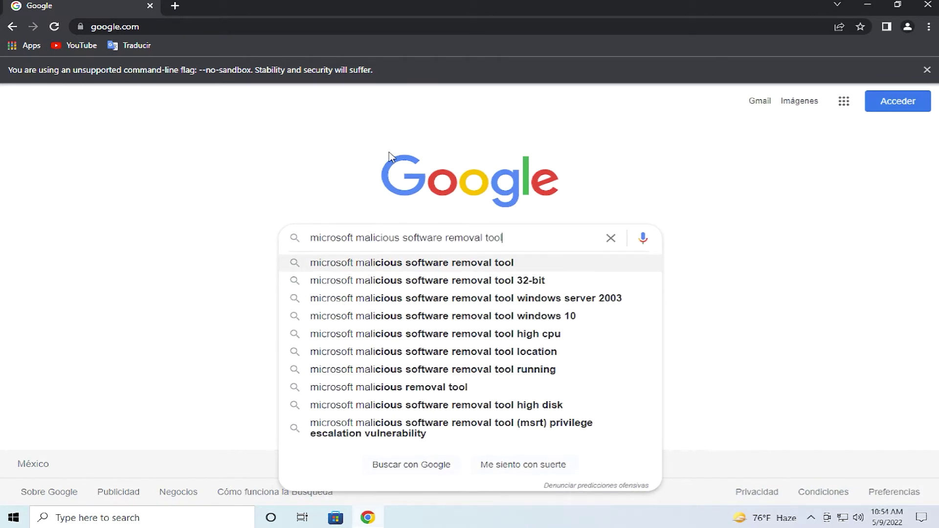
key(Return)
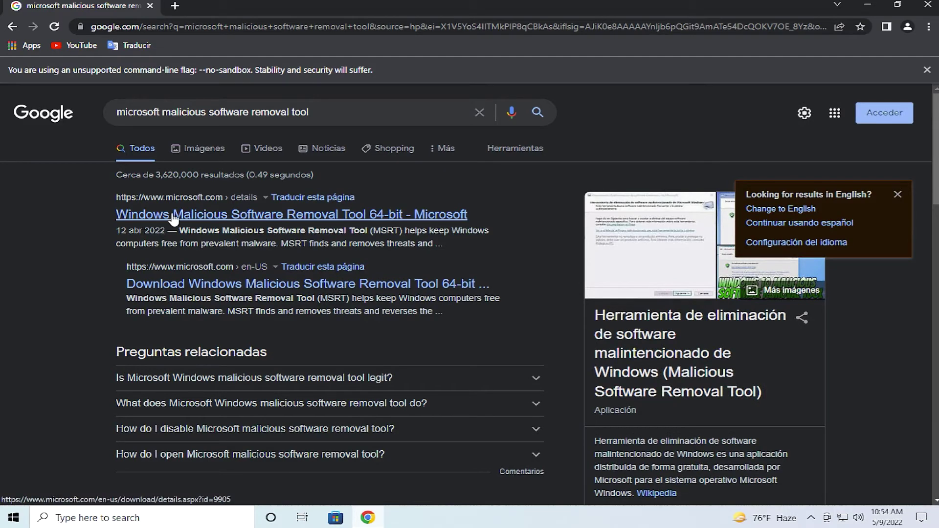
- Open Microsoft's Malicious Software Removal Tool 64-bit download page and expand System Requirements
click(209, 216)
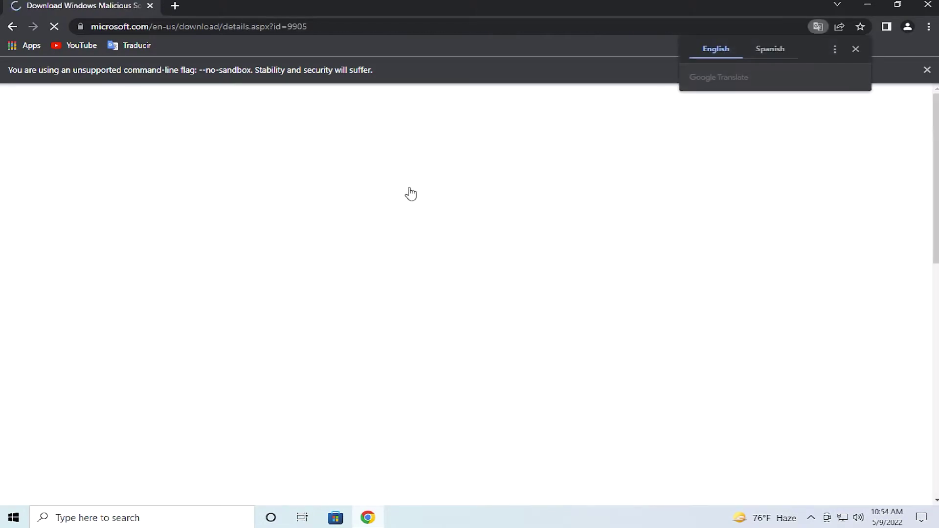
scroll(429, 225, down, 3)
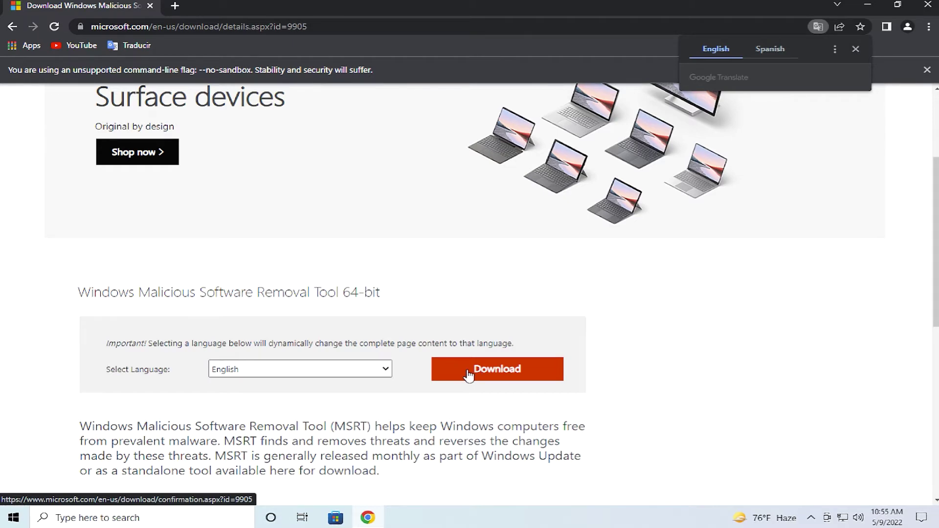
scroll(465, 370, down, 2)
scroll(210, 362, up, 2)
scroll(210, 362, down, 4)
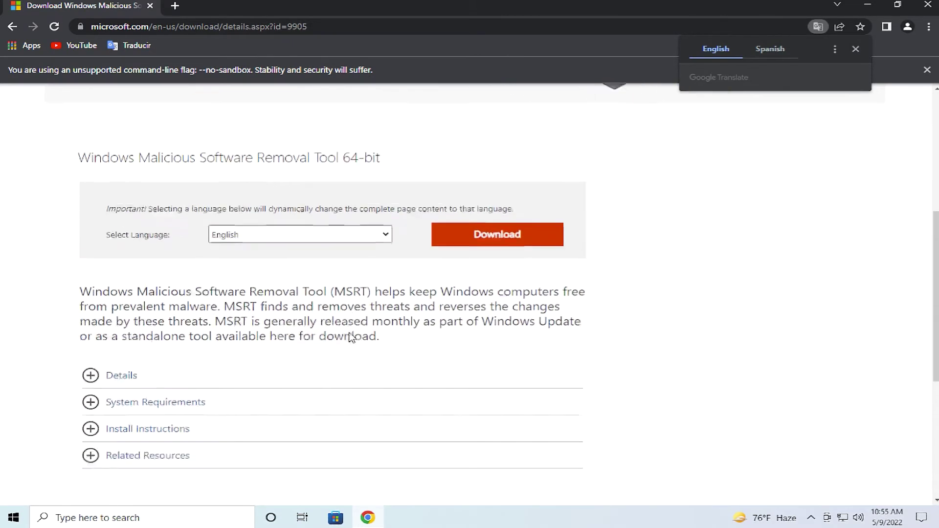
click(191, 380)
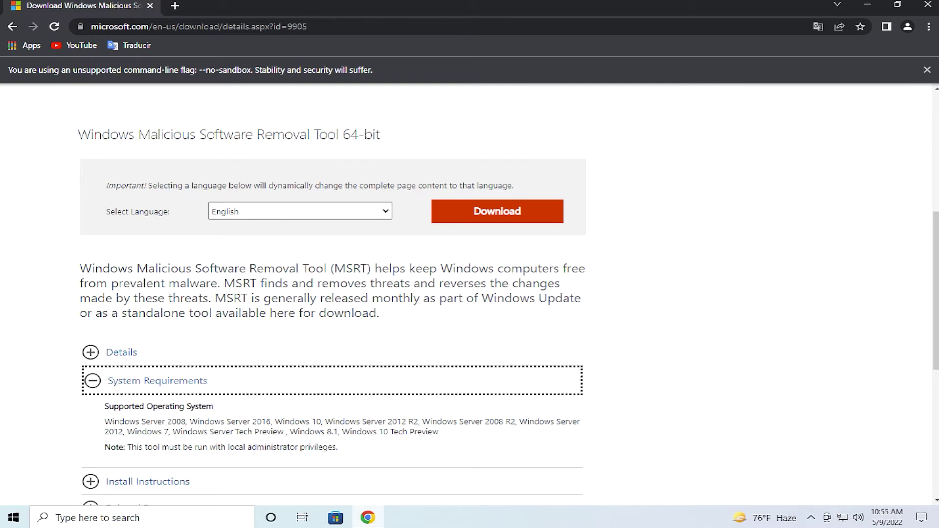
- Download Windows-KB890830-x64-V5.100.exe, then delete the older HPPSdr.exe and dxwebsetup.exe from Downloads
click(497, 211)
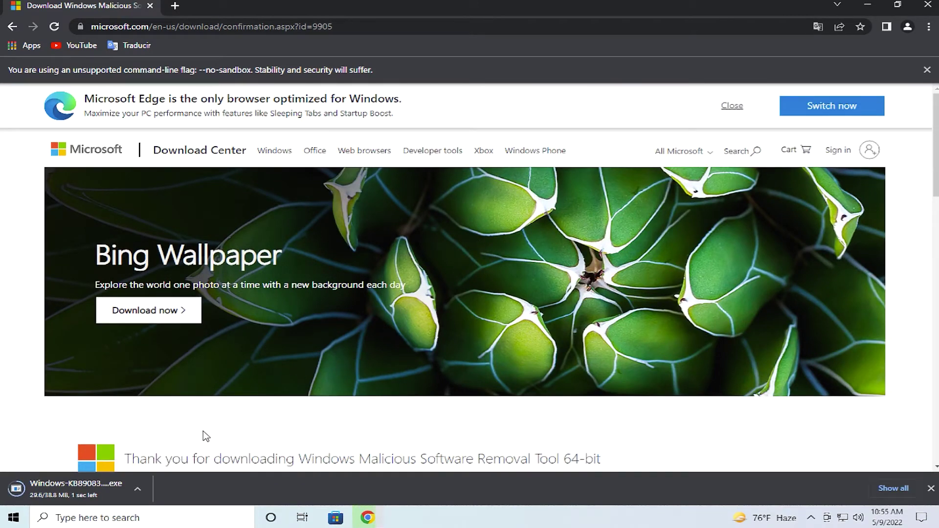
click(138, 489)
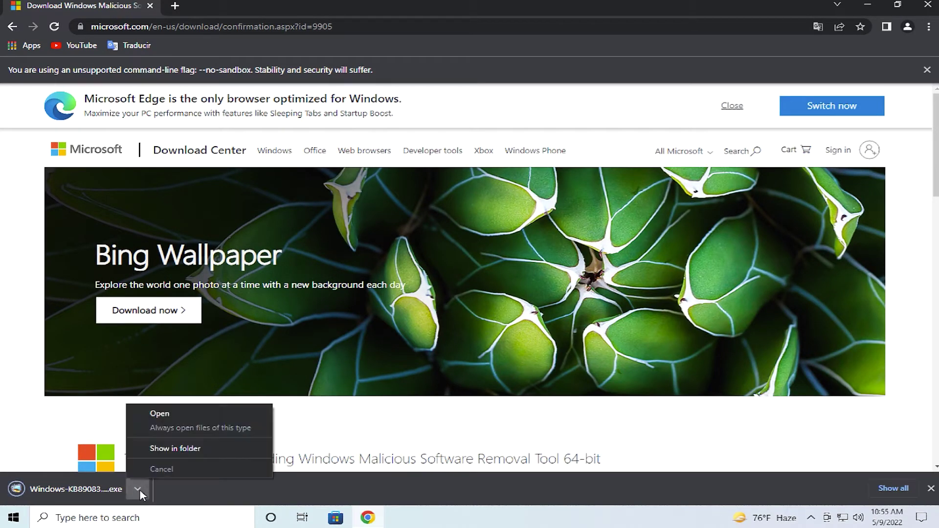
click(177, 453)
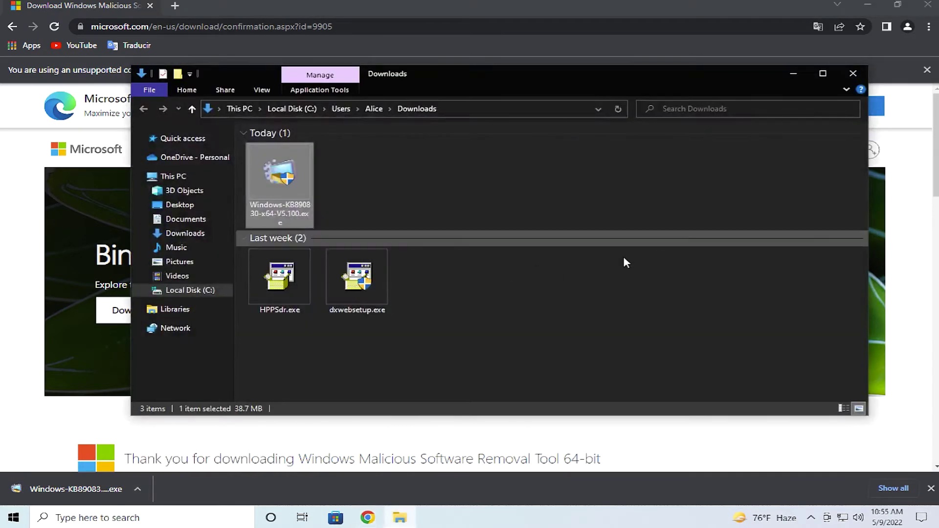
drag(494, 293, 303, 284)
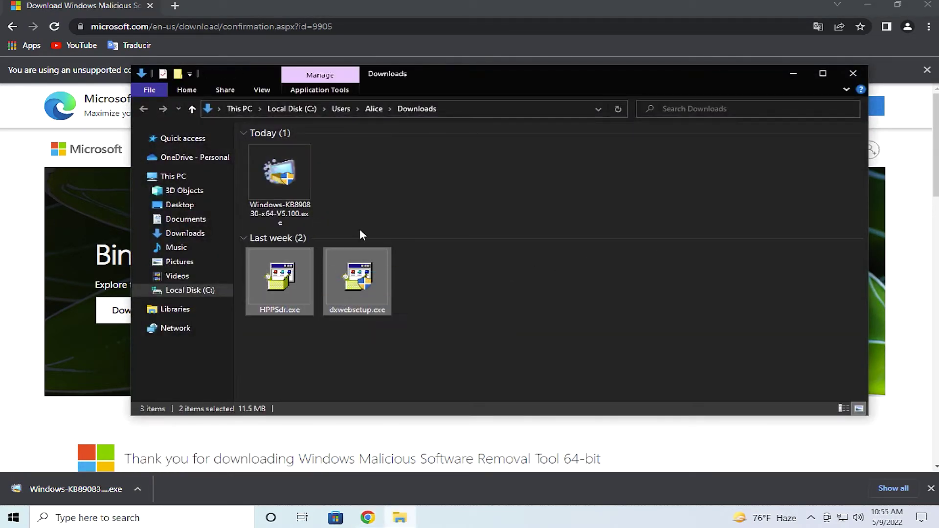
key(Delete)
- Close Chrome, run the downloaded tool as administrator approving UAC, then close Downloads
click(927, 4)
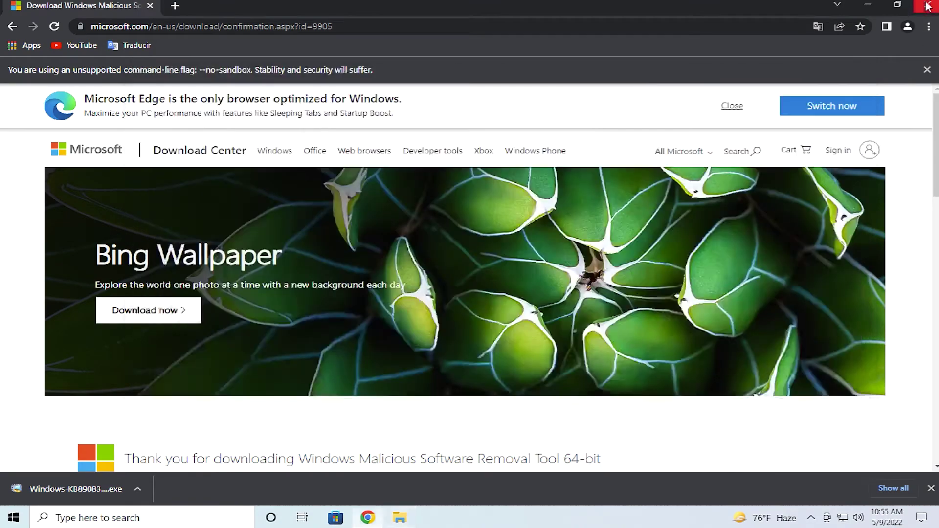
click(279, 176)
right_click(278, 152)
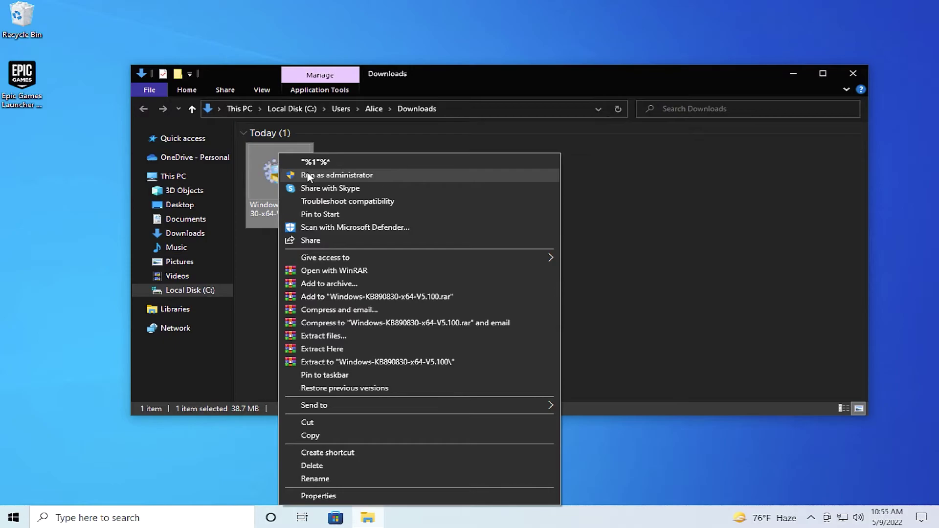
click(308, 176)
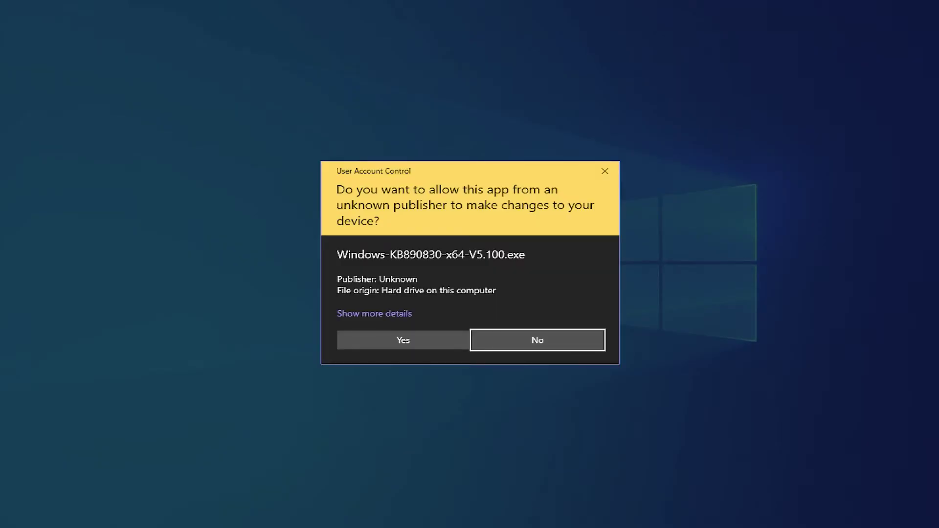
click(430, 341)
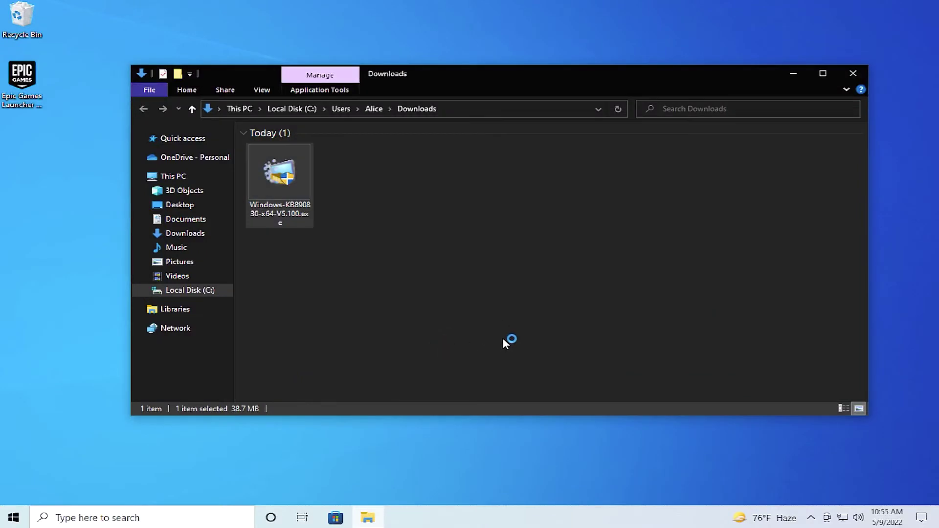
click(851, 74)
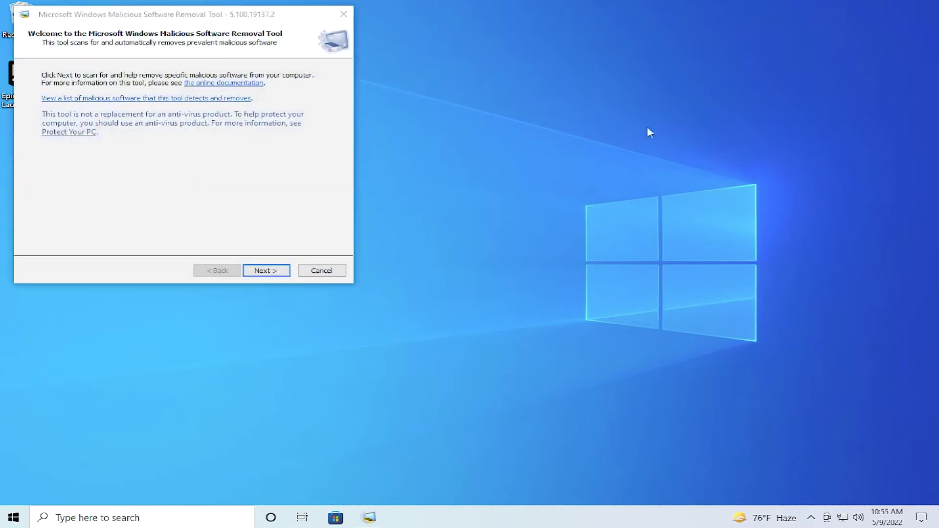
- Center the tool's window and start a Full scan of the entire system
drag(243, 16, 503, 110)
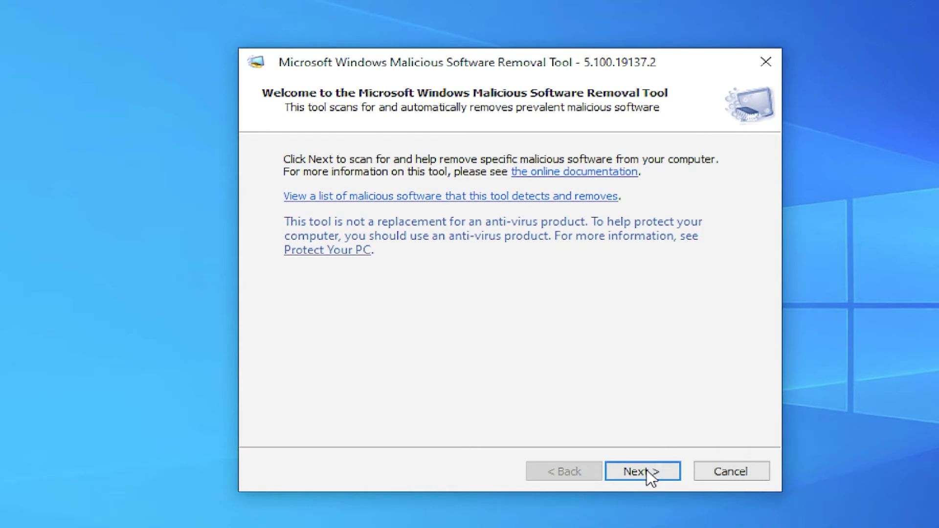
click(646, 471)
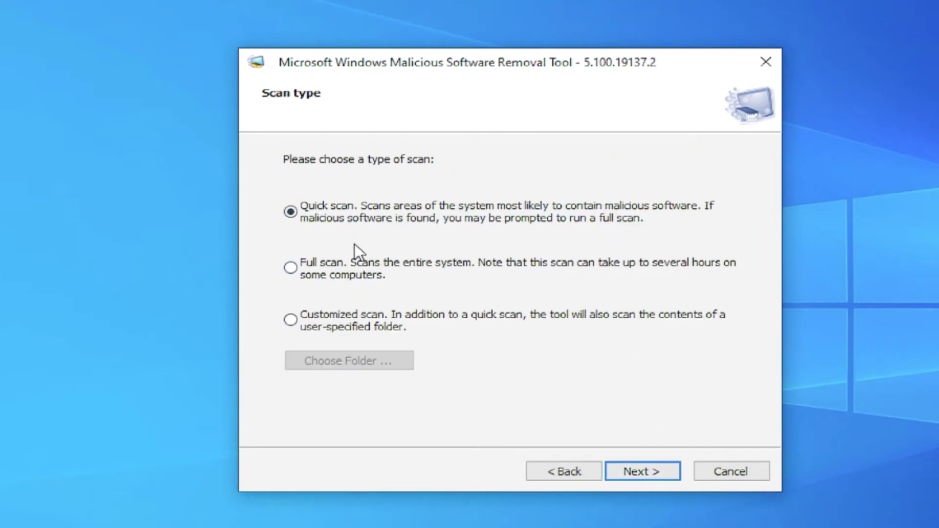
click(353, 270)
click(635, 474)
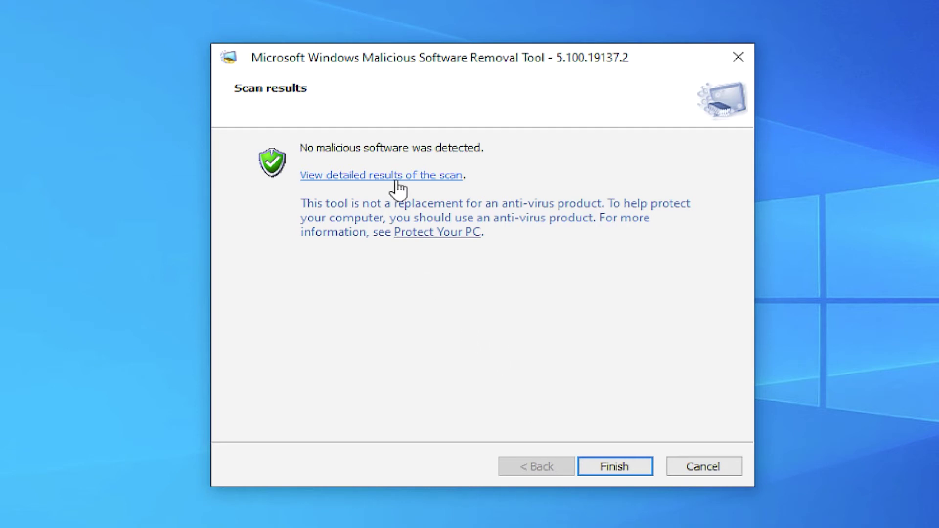
click(428, 181)
scroll(435, 292, down, 20)
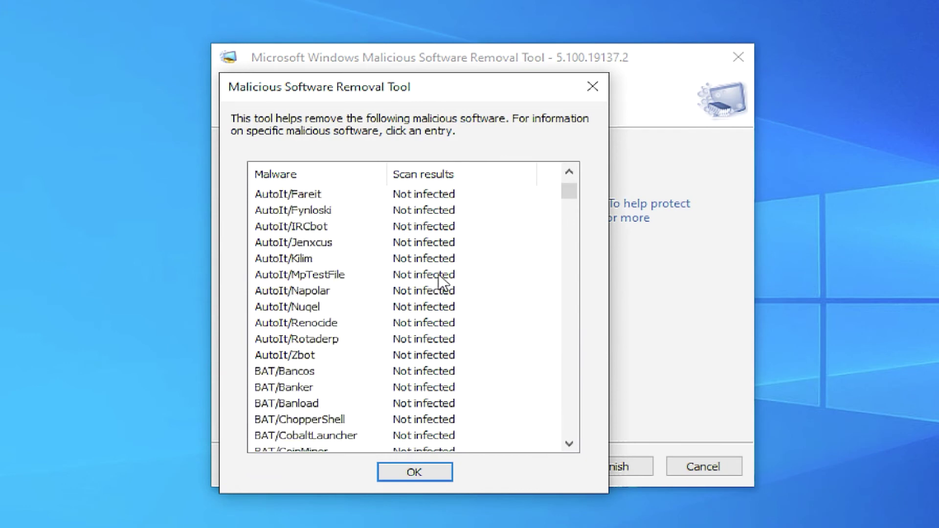
scroll(456, 282, down, 20)
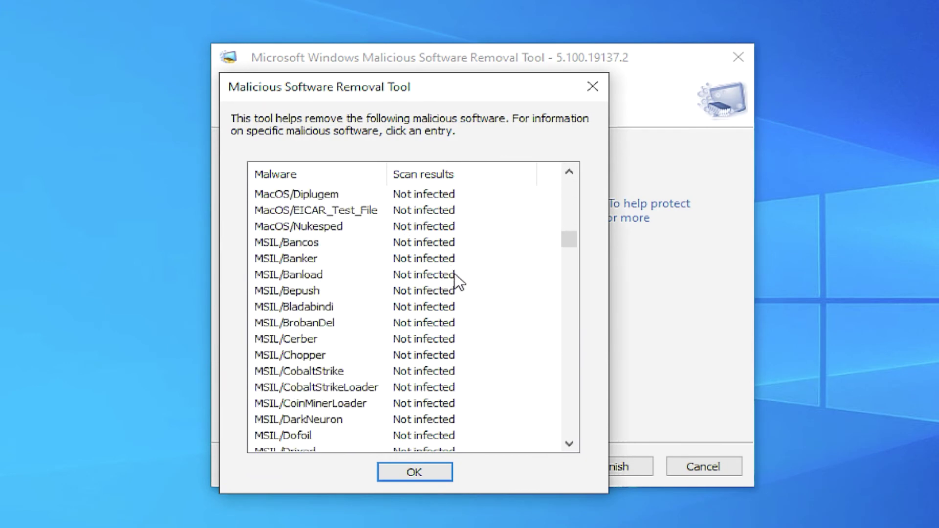
scroll(460, 293, down, 20)
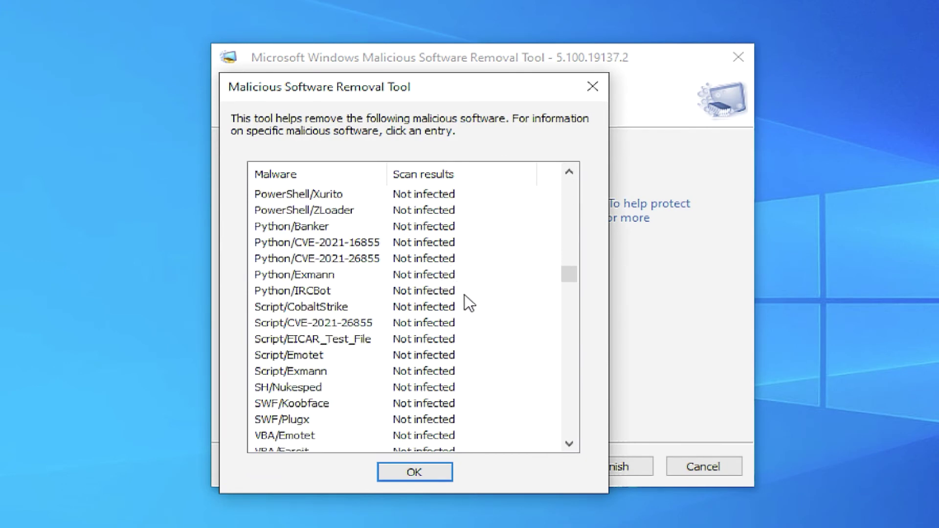
scroll(470, 359, down, 10)
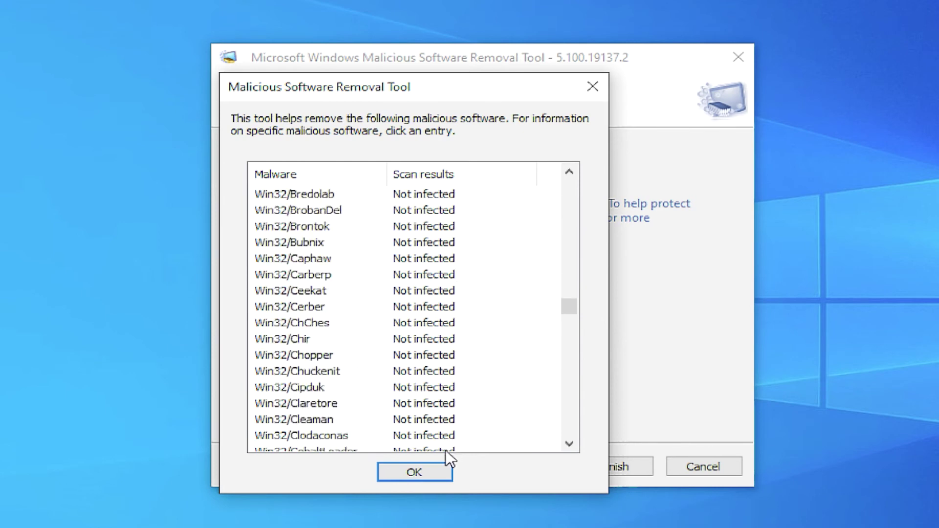
click(432, 476)
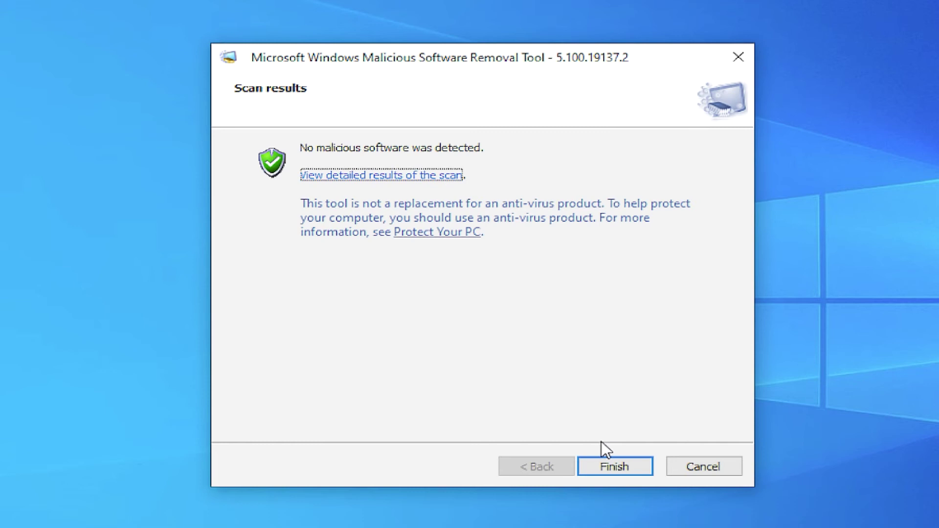
- Finish the removal tool and restart the PC from the Start menu power options
click(611, 467)
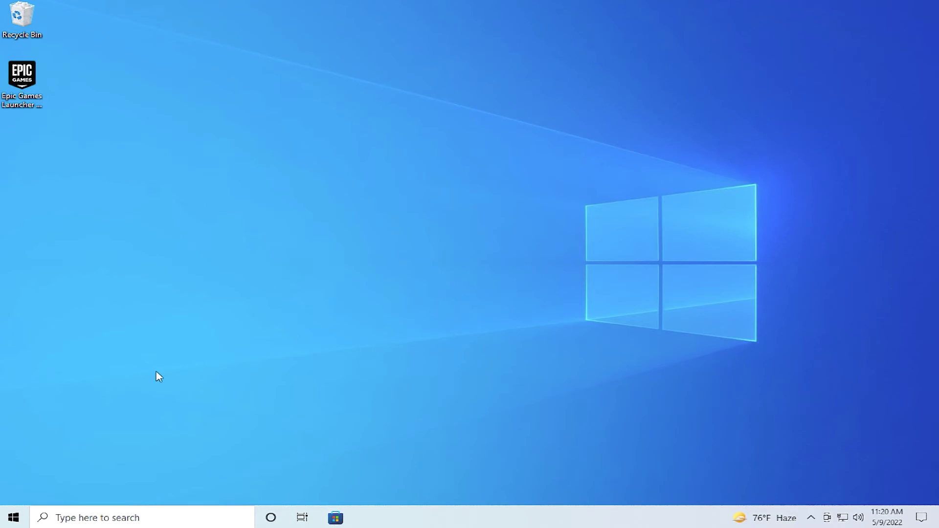
click(13, 517)
click(14, 492)
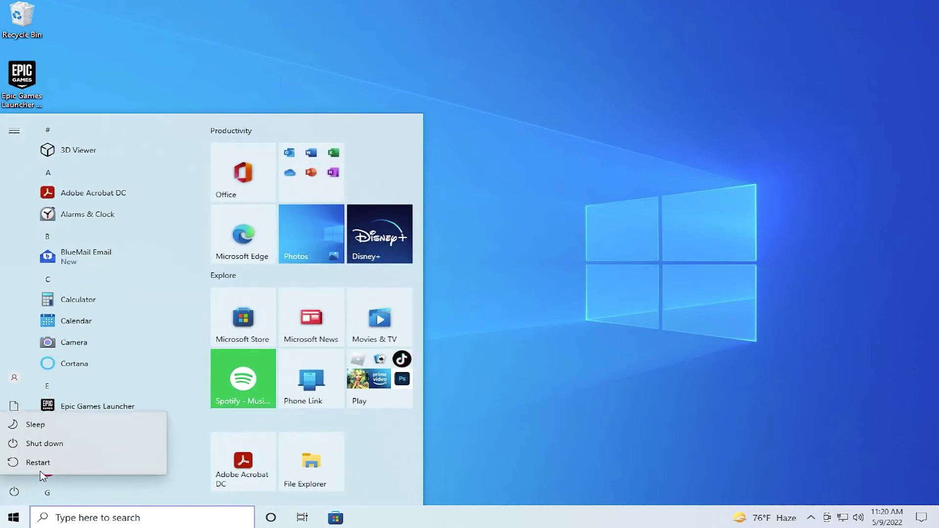
click(42, 469)
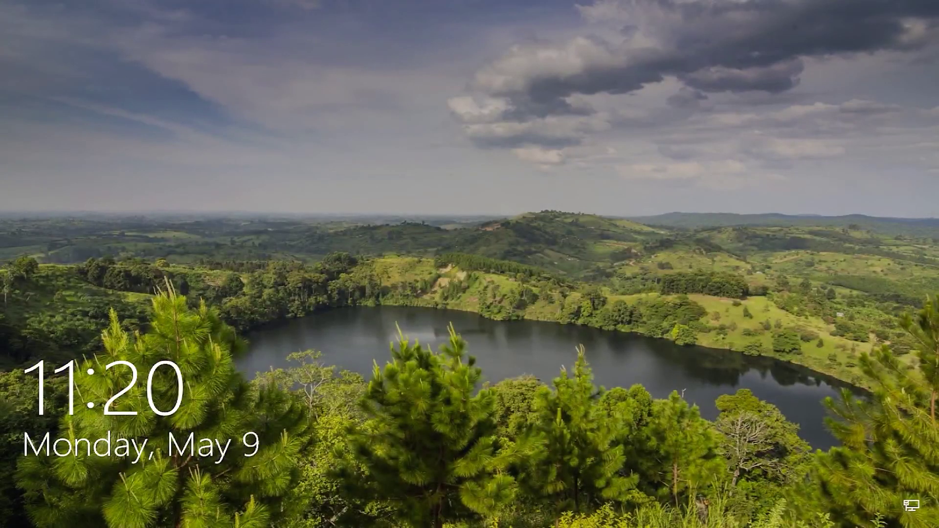
- Dismiss the lock screen and sign in by entering the account password
key(space)
text(*******)
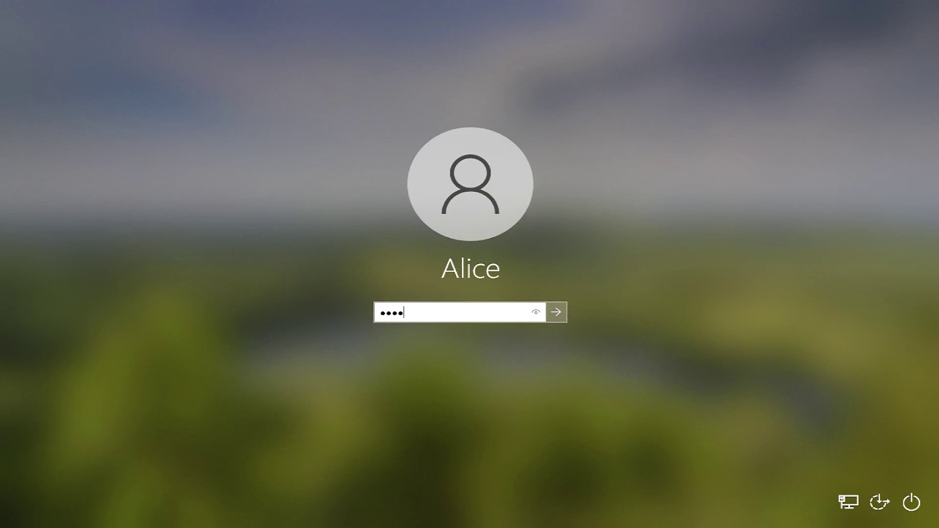
key(Return)
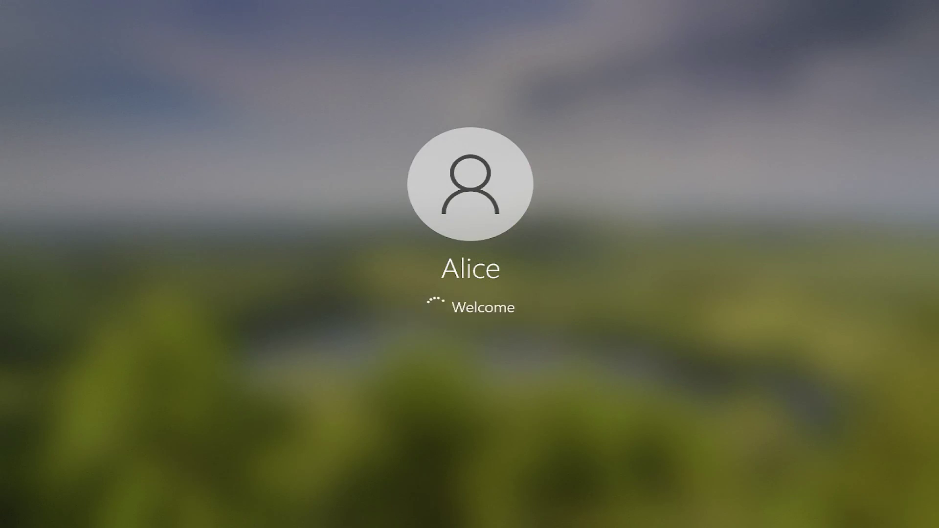